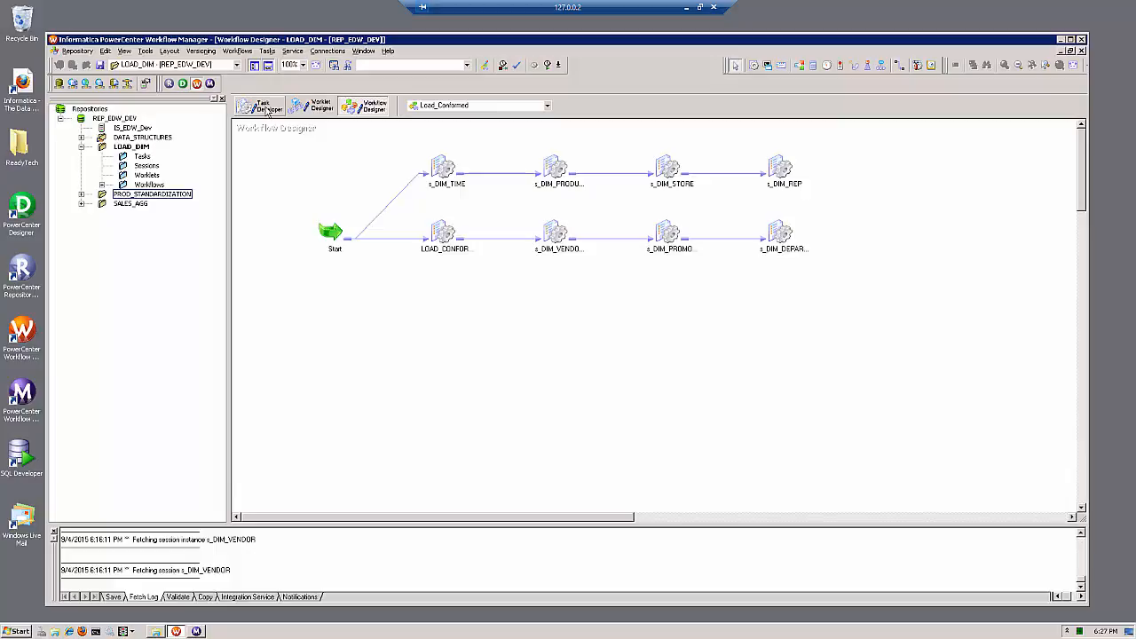
- Create a reusable session in the Task Developer based on the m_FACT_SALES_xx mapping
click(264, 108)
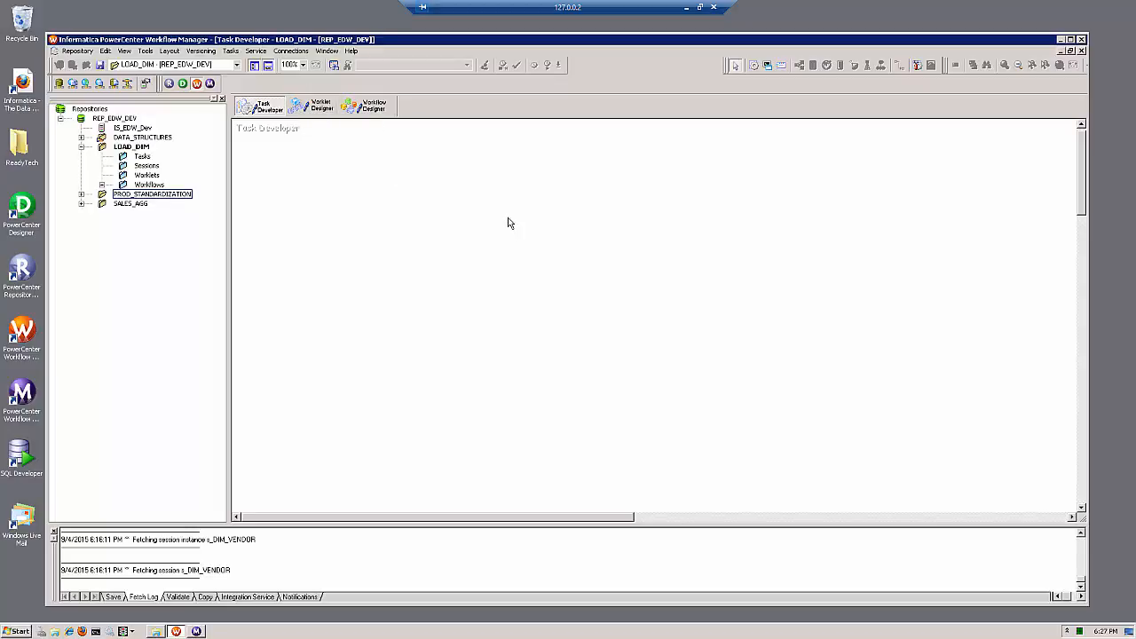
click(752, 67)
click(546, 238)
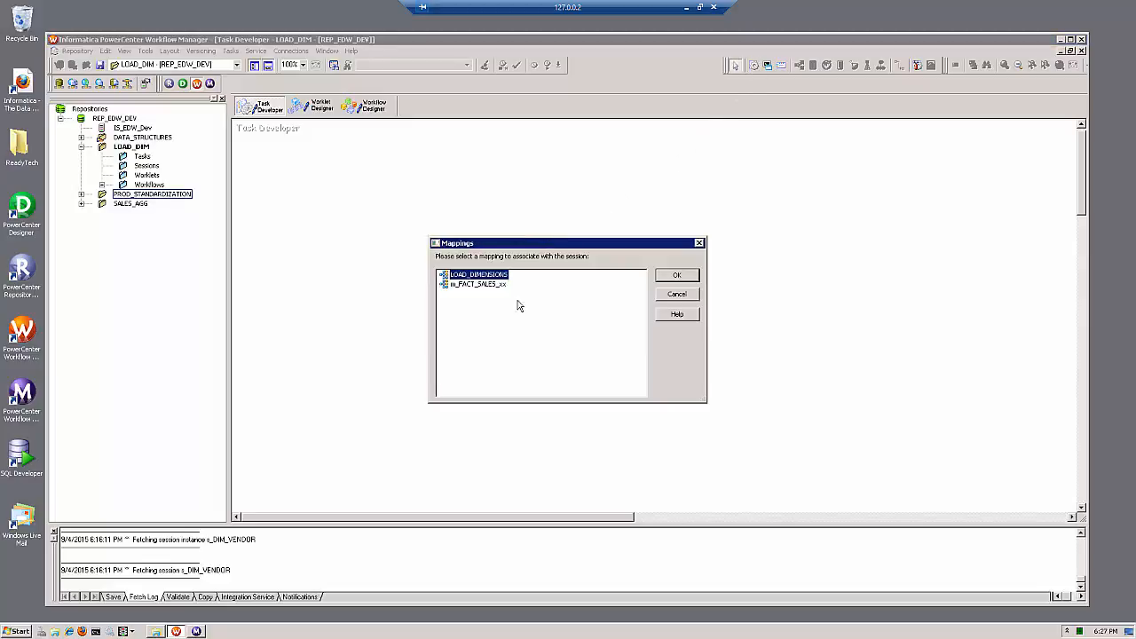
click(461, 285)
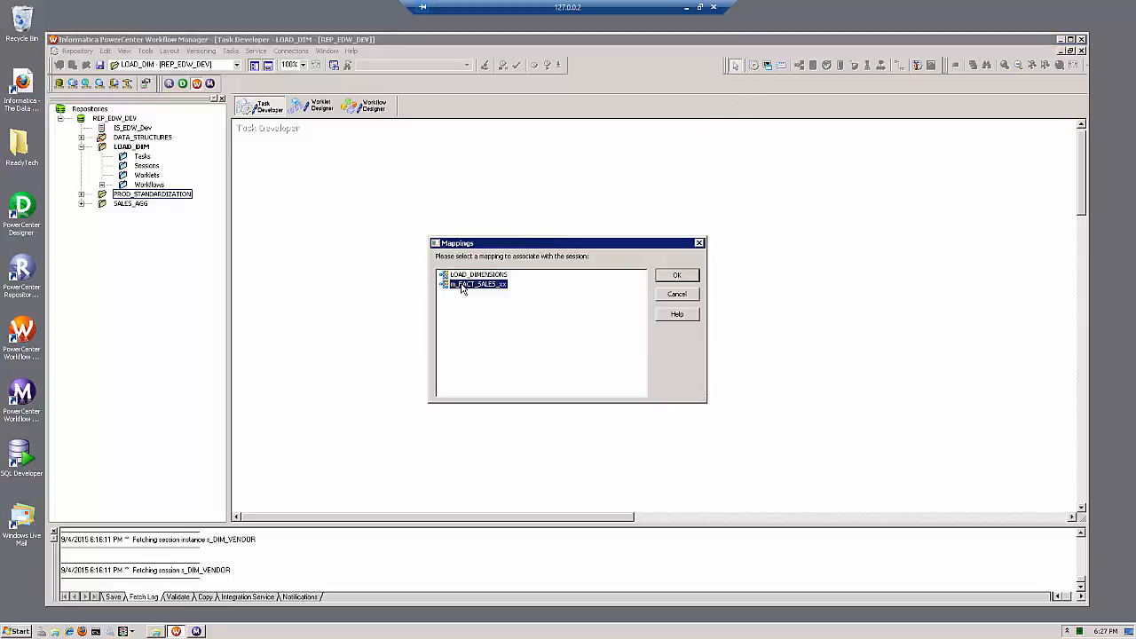
click(672, 277)
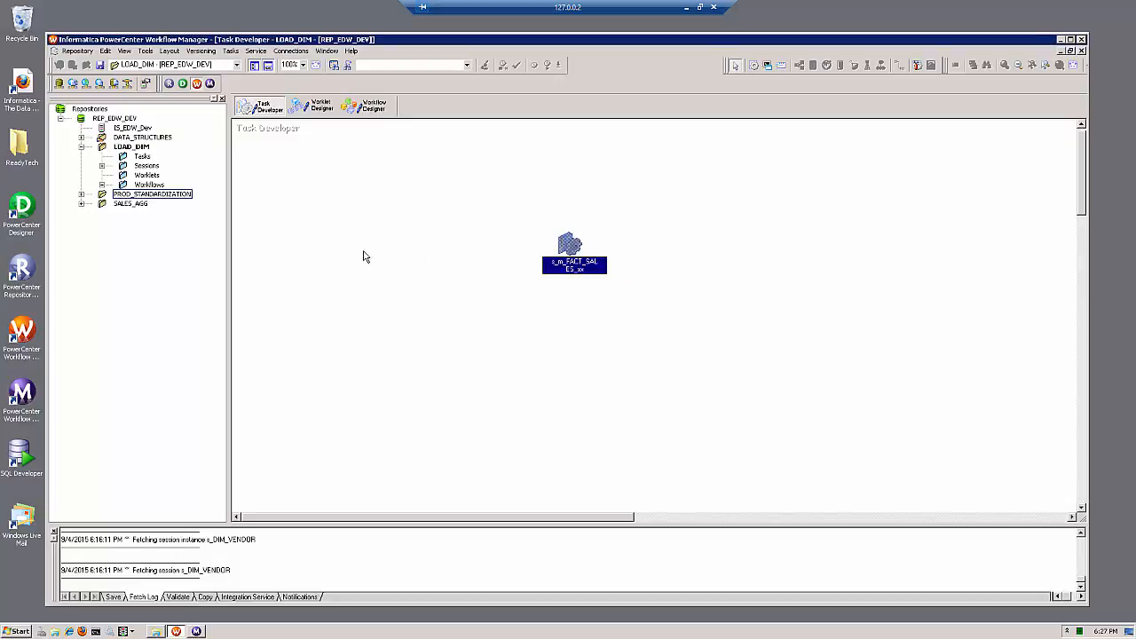
- Add three instances of the reusable session s_m_FACT_SALES_xx to the Load_Conformed workflow, in a row below the existing sessions
click(102, 166)
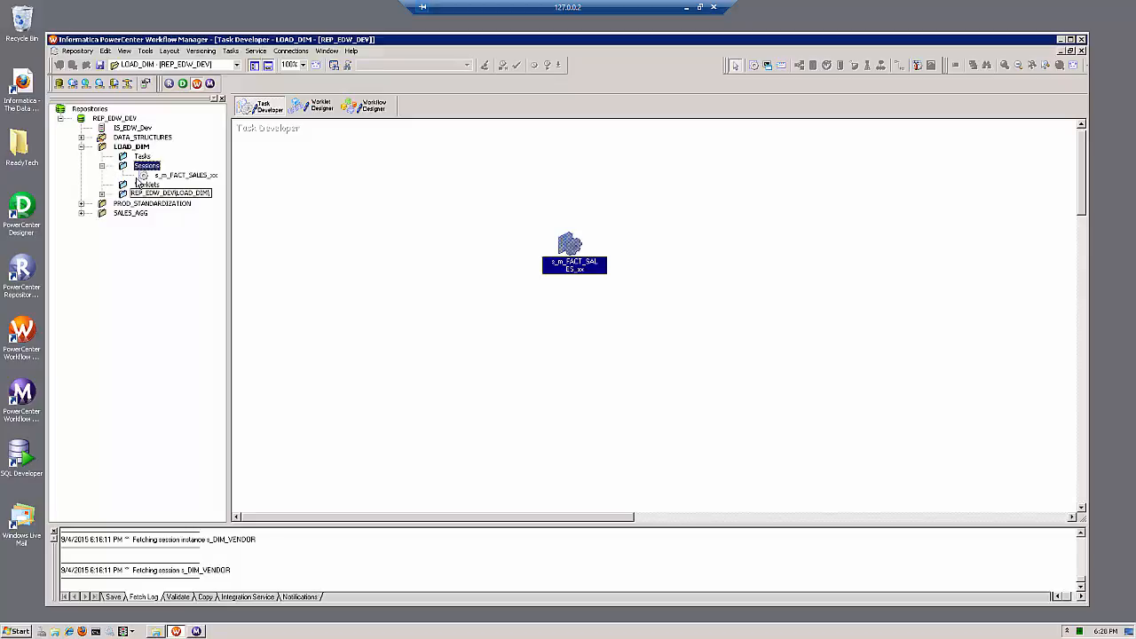
click(182, 175)
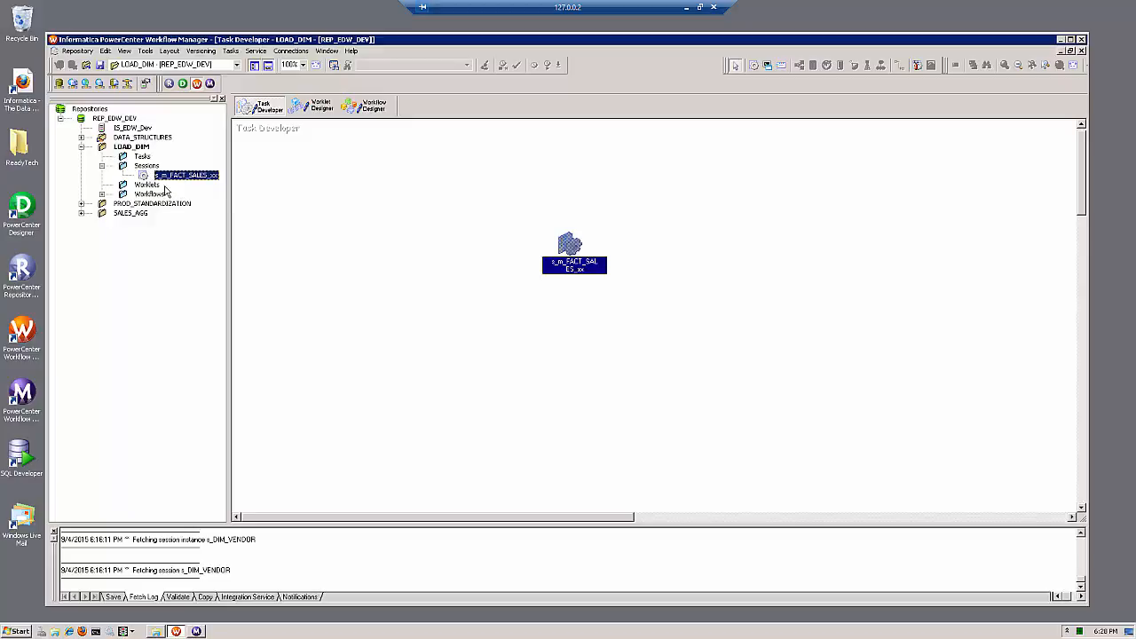
click(362, 158)
click(374, 108)
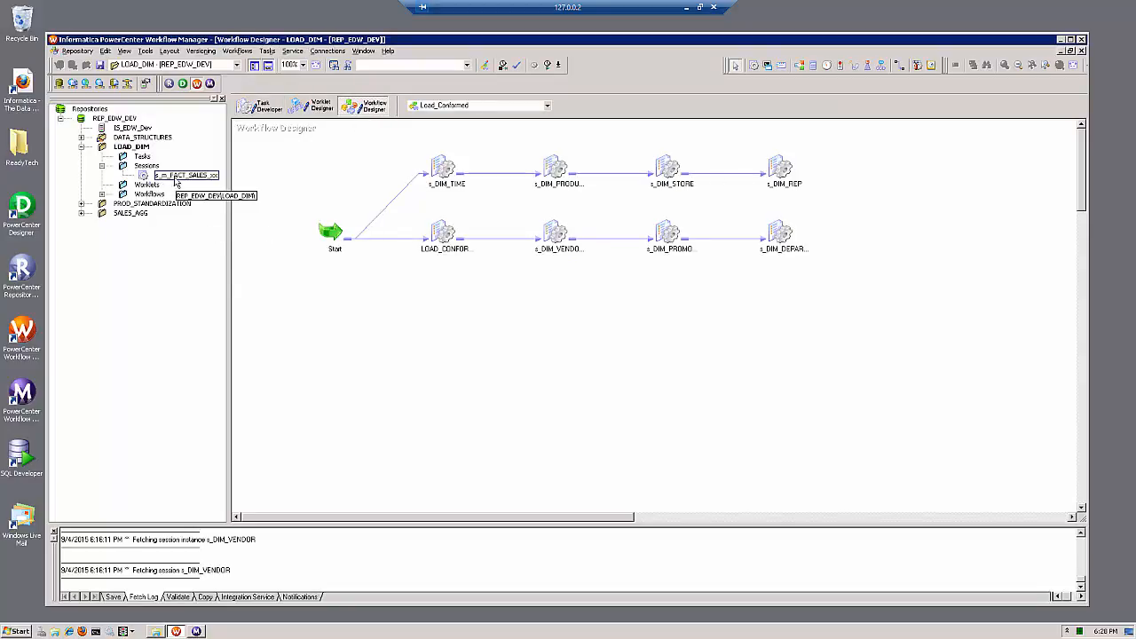
drag(174, 180, 428, 303)
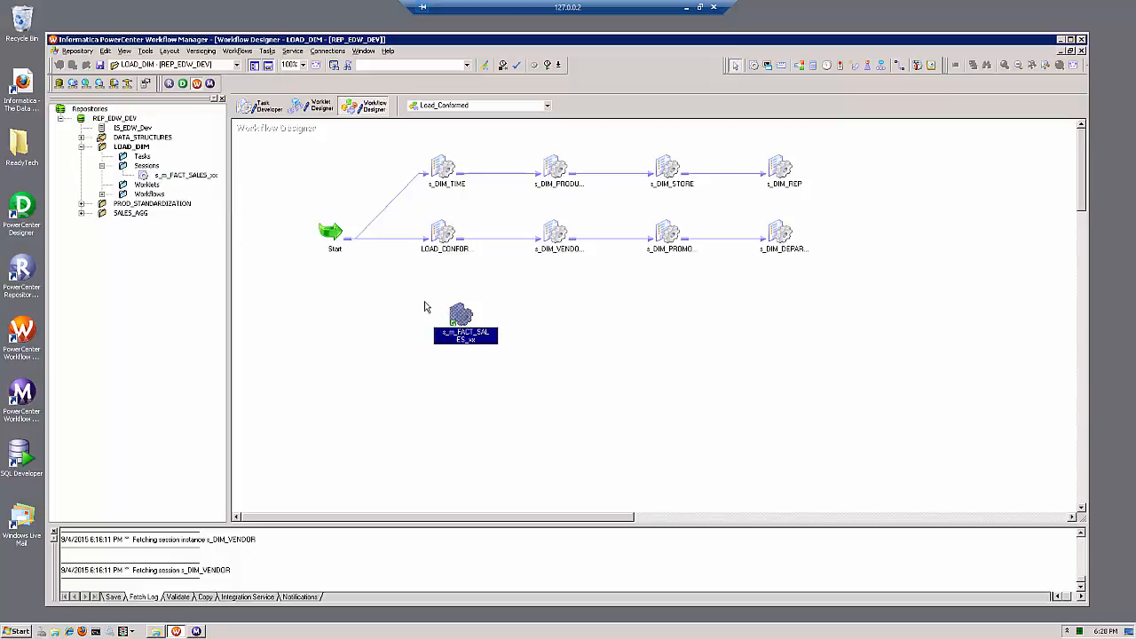
drag(177, 176, 563, 316)
drag(186, 175, 701, 309)
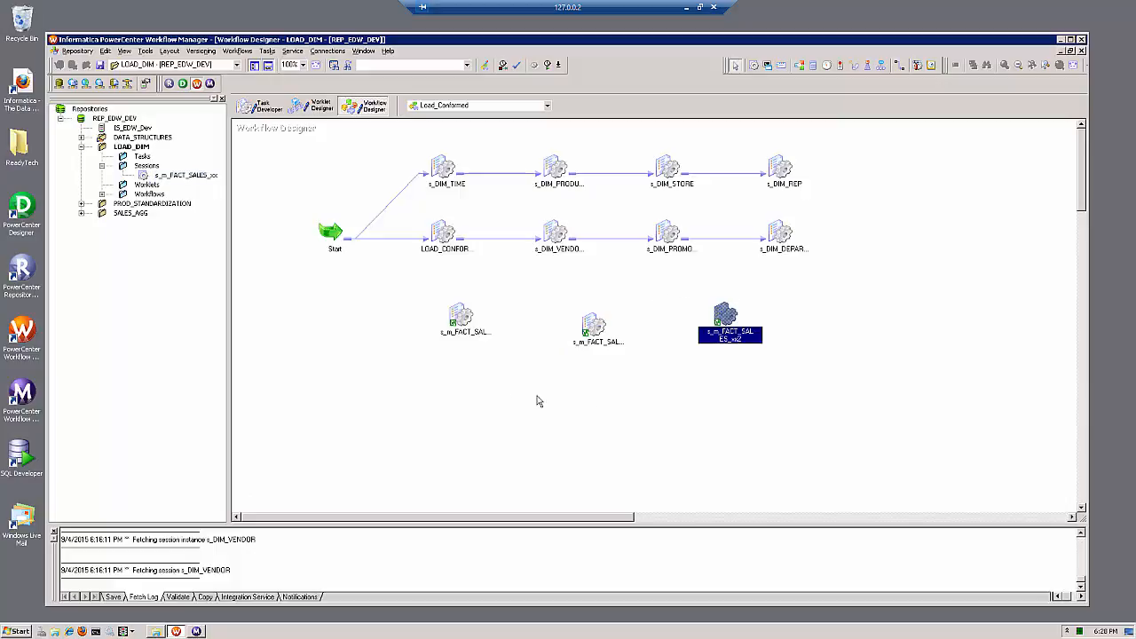
click(461, 364)
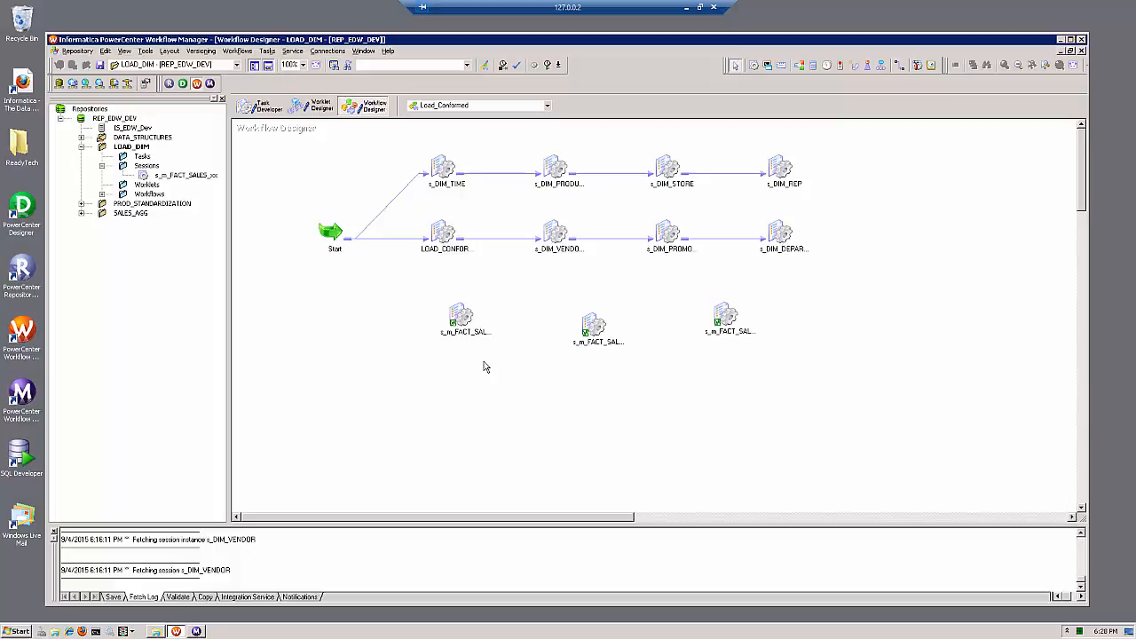
- Set the relational connection of source sq_DIM_TRANSACTIONS_PAYMENT to FIN_CHICAGO in the session instance s_m_FACT_SALES_xx
double_click(460, 320)
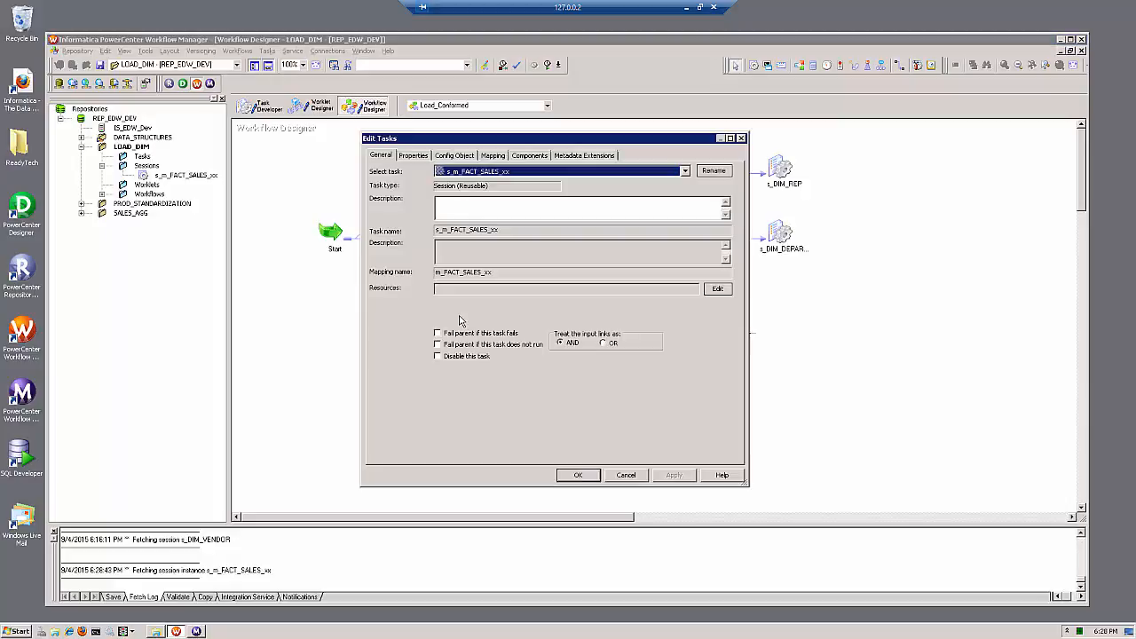
click(492, 155)
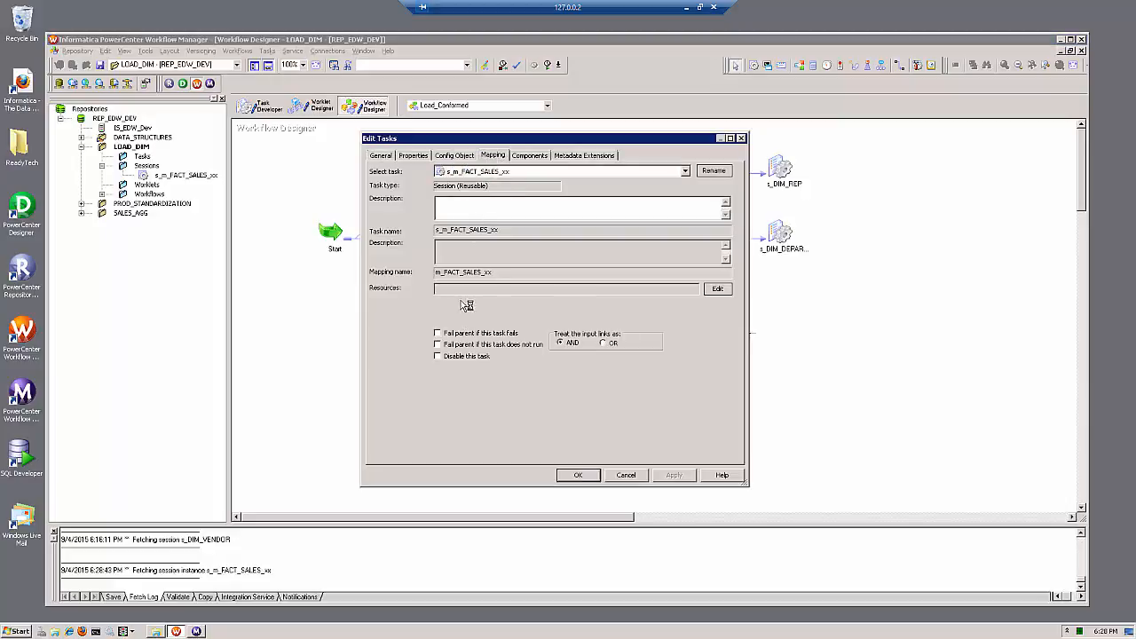
click(422, 258)
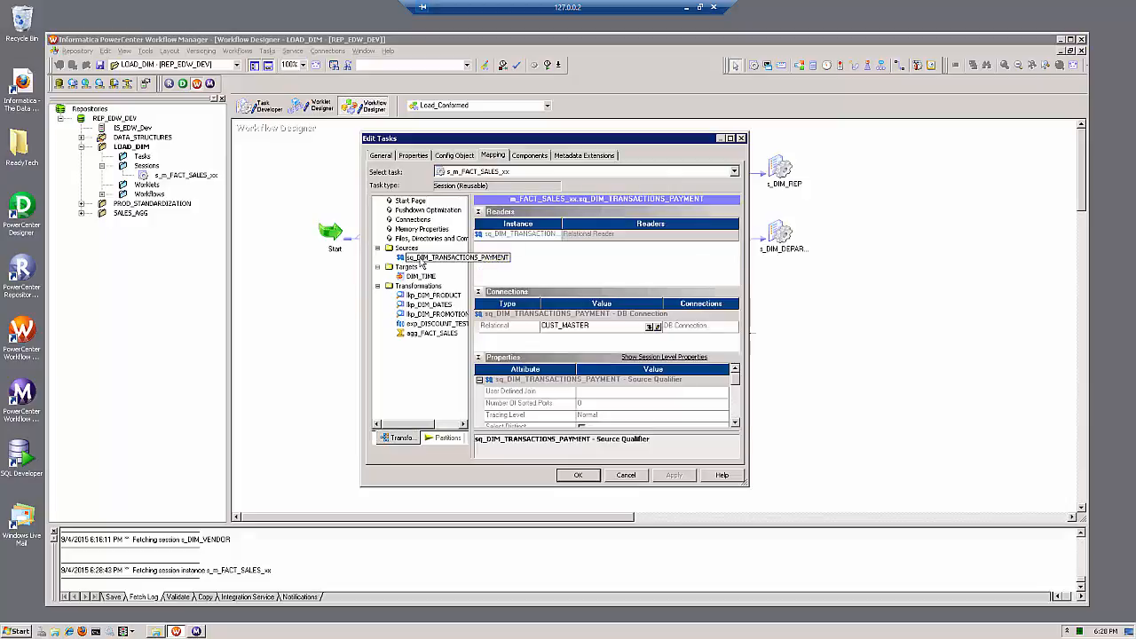
click(649, 327)
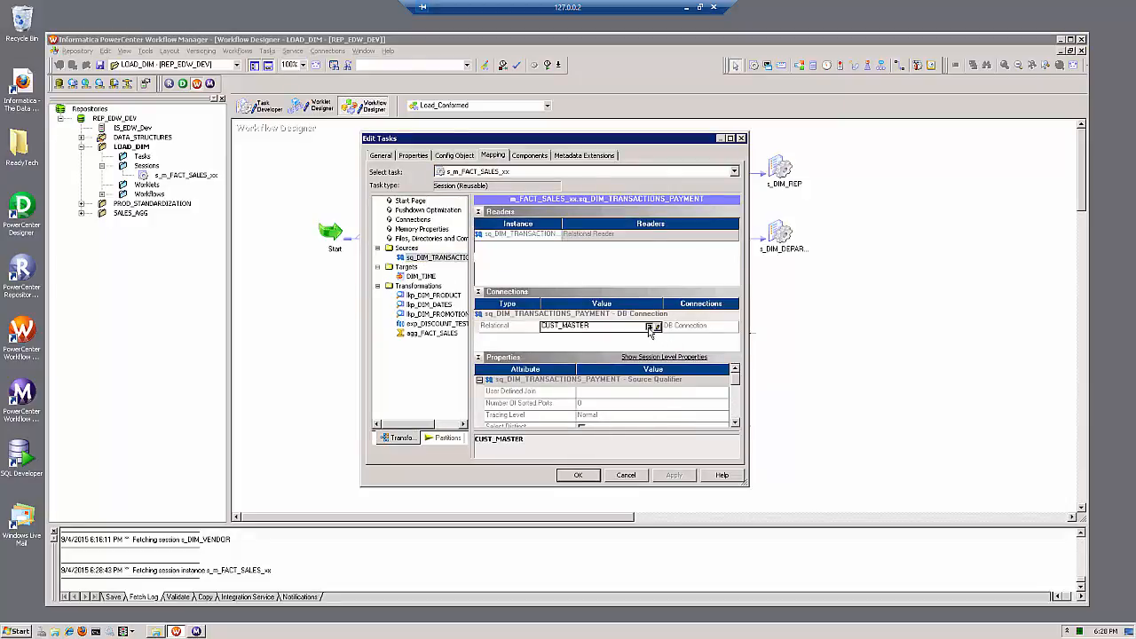
click(503, 317)
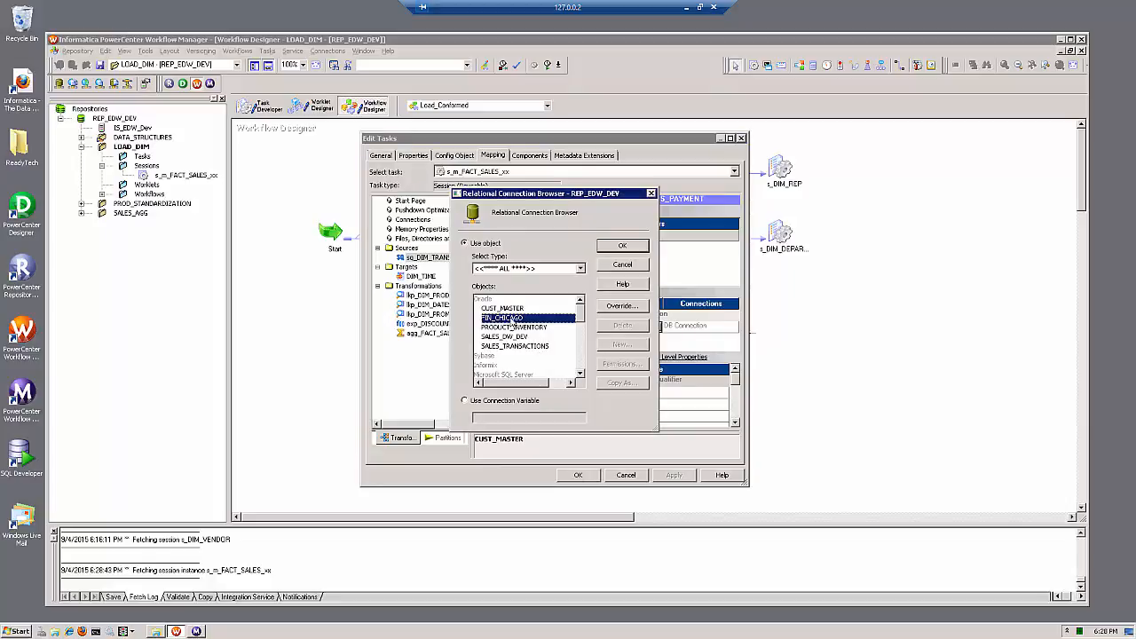
click(612, 251)
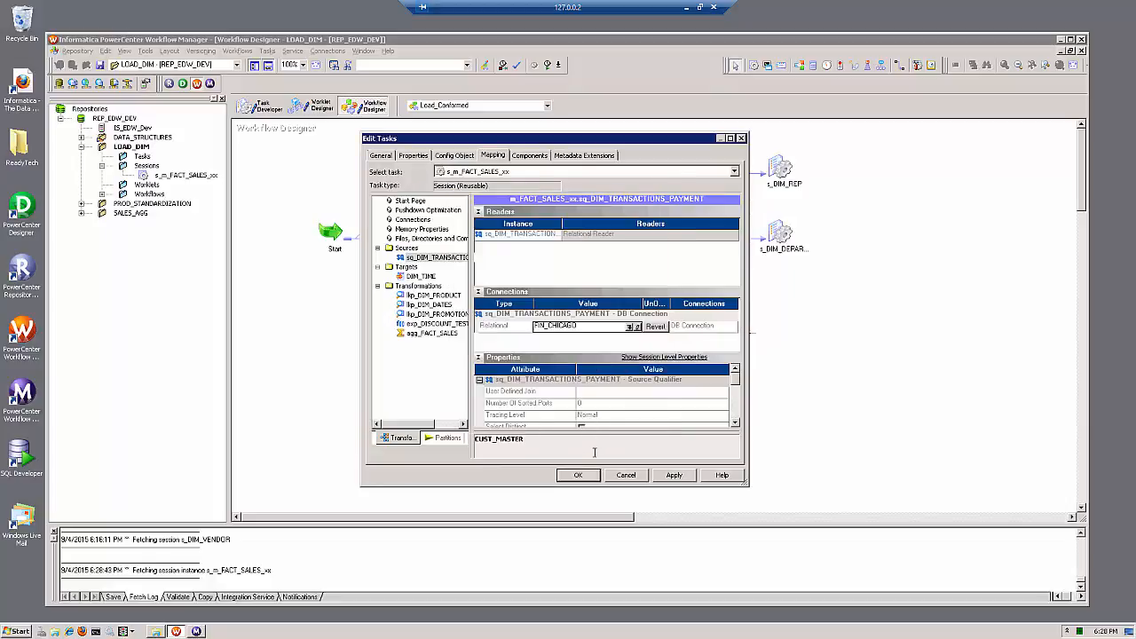
click(578, 475)
- Set the sq_DIM_TRANSACTIONS_PAYMENT source connection to FIN_DALLAS in the session instance s_m_FACT_SALES_xx1
double_click(597, 321)
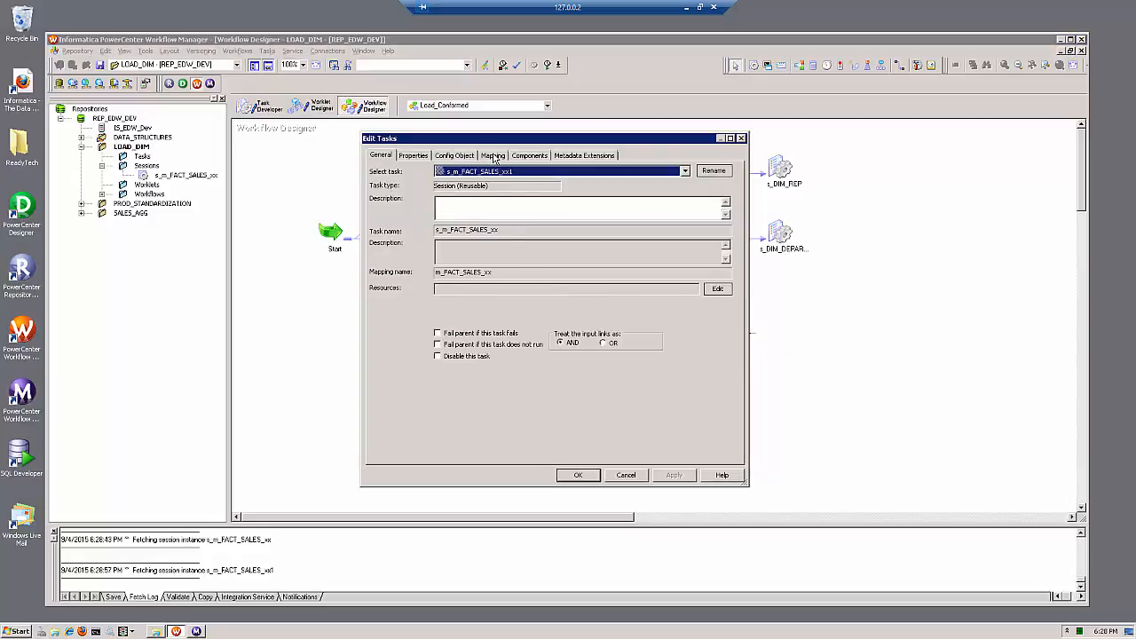
click(494, 156)
click(436, 259)
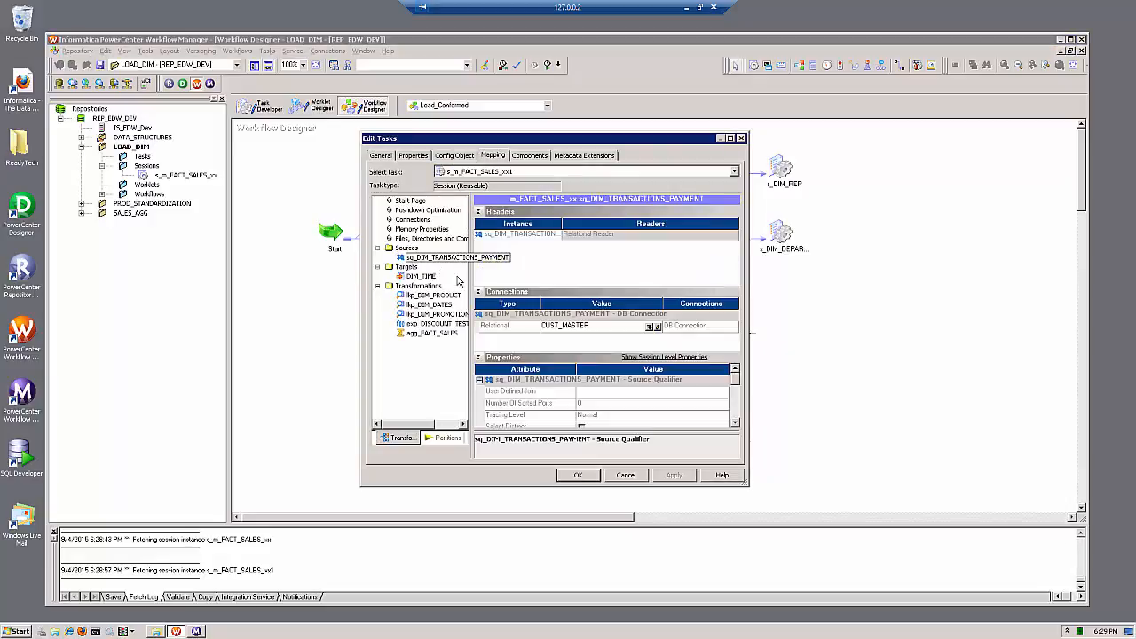
click(650, 328)
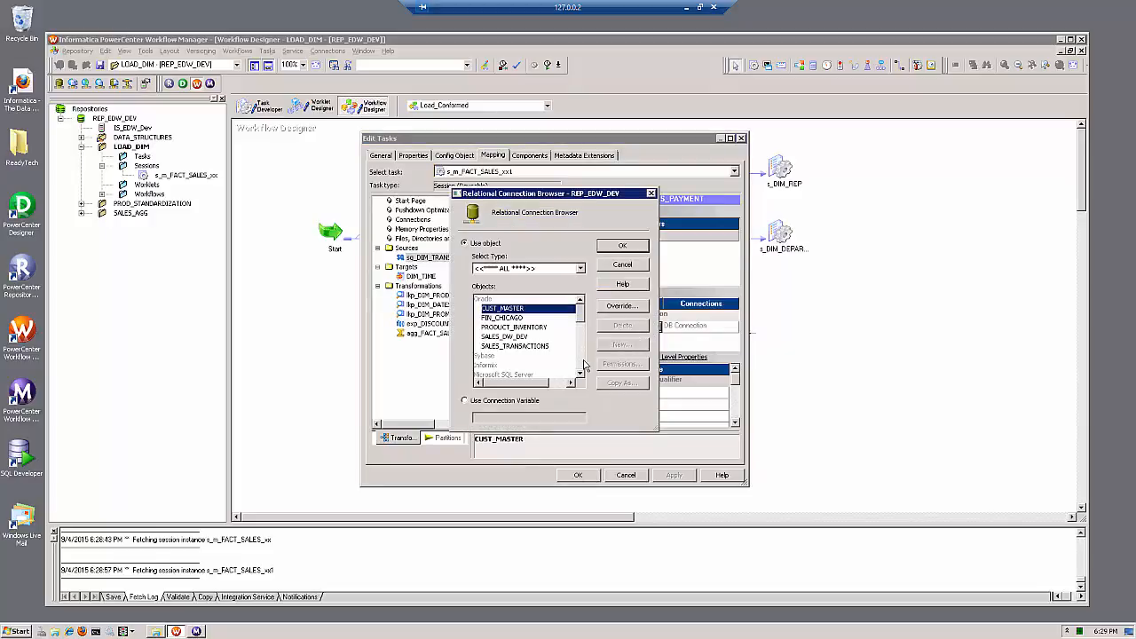
click(581, 330)
scroll(582, 330, down, 2)
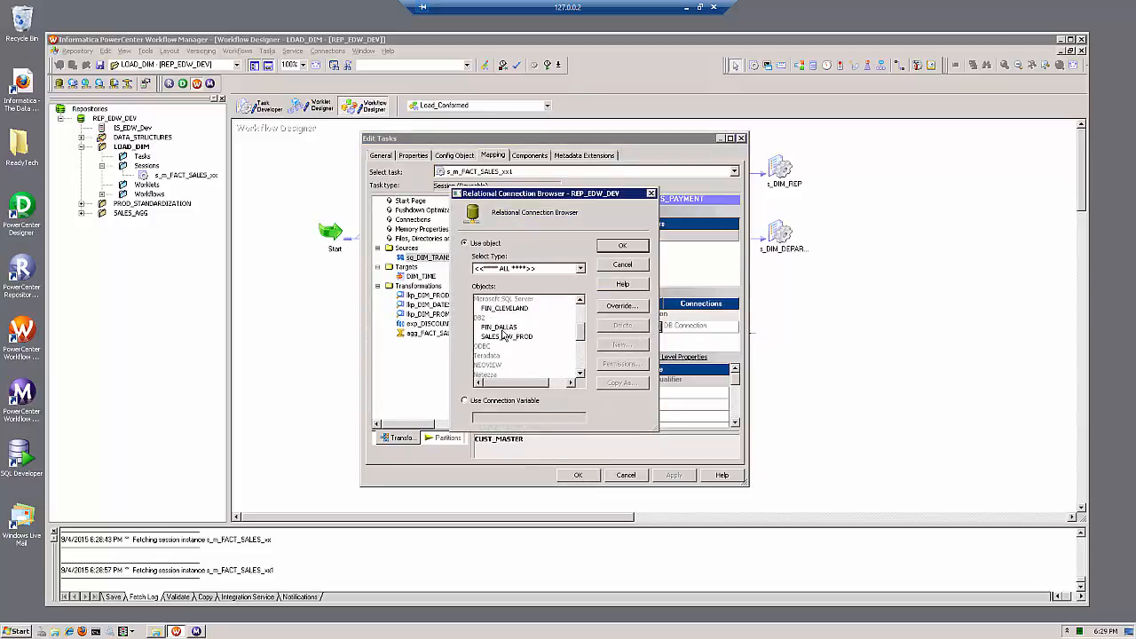
click(504, 330)
click(614, 249)
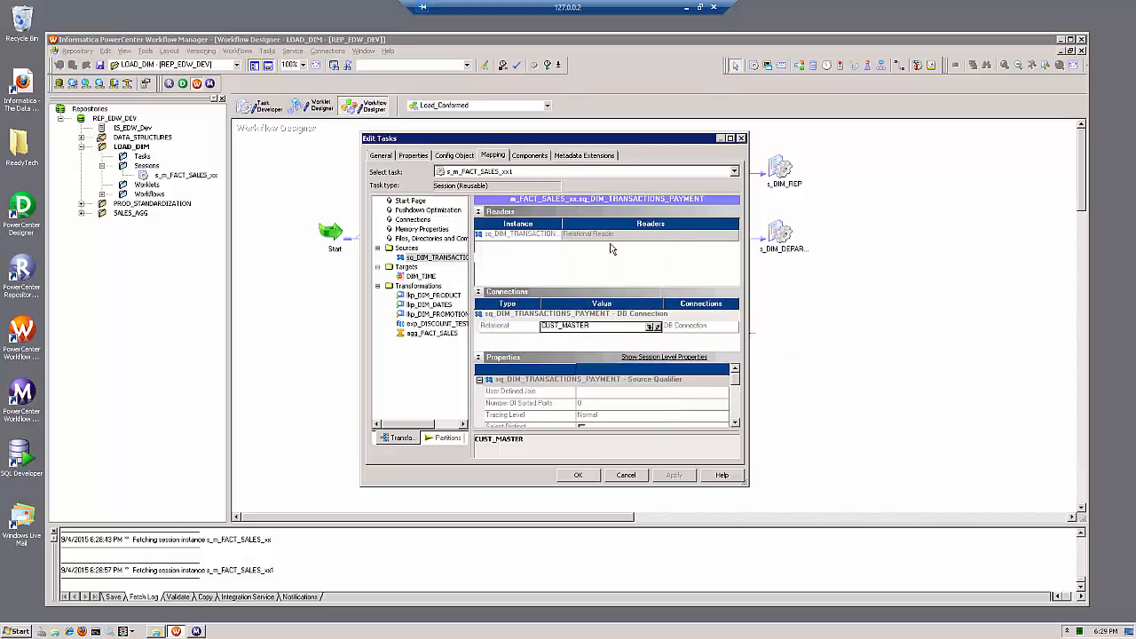
click(578, 475)
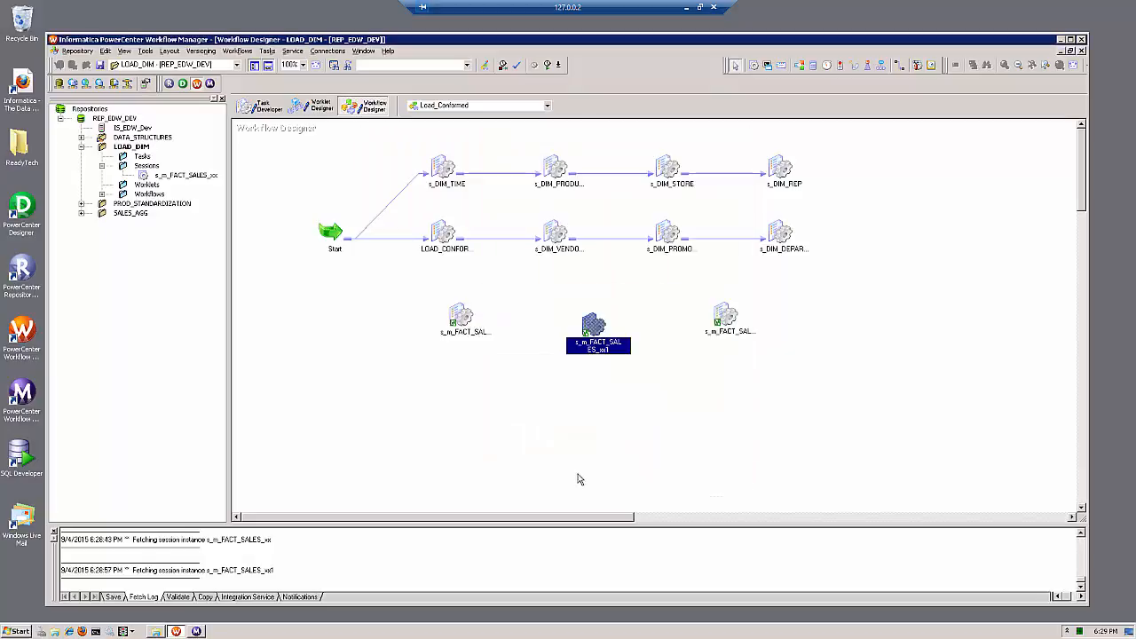
- Set the sq_DIM_TRANSACTIONS_PAYMENT source connection to FIN_CLEVELAND in the session instance s_m_FACT_SALES_xx2
click(725, 317)
double_click(725, 316)
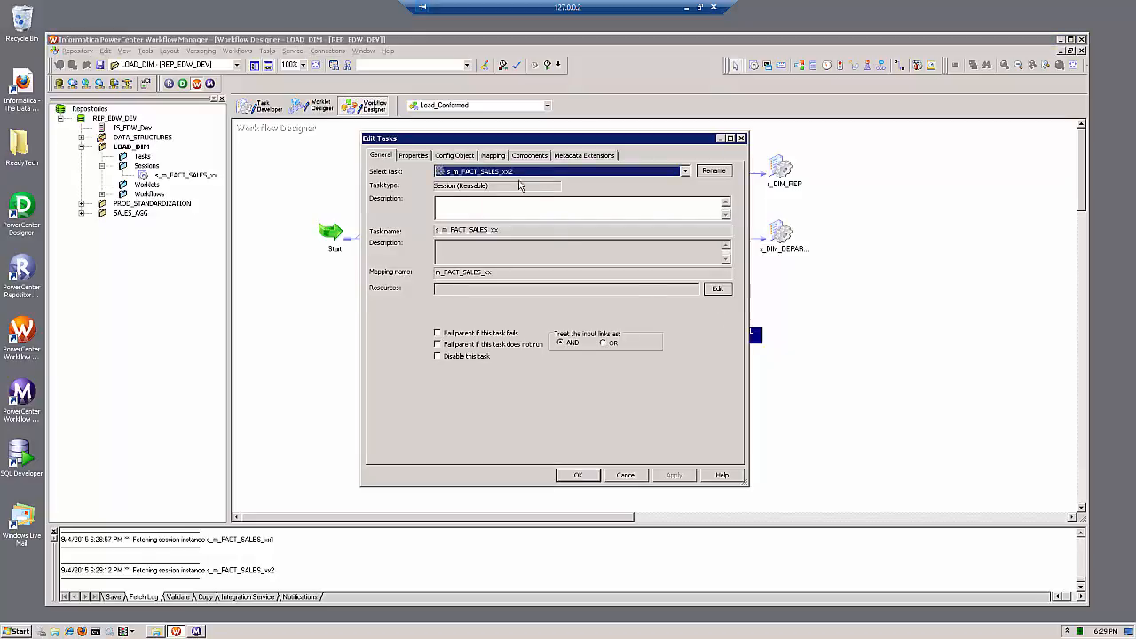
click(493, 156)
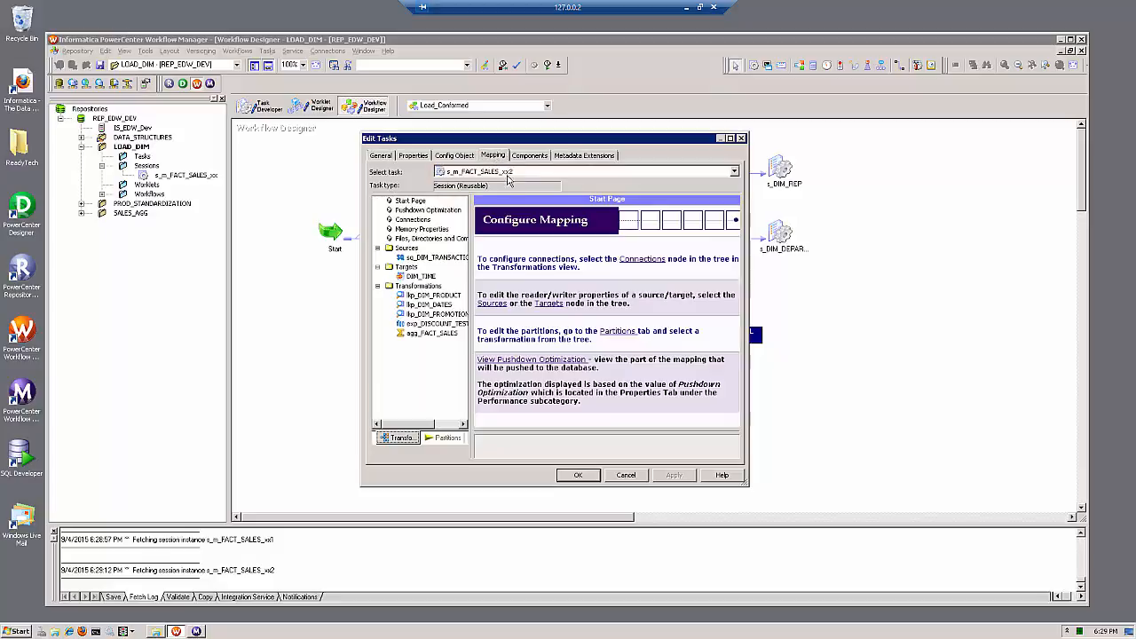
click(418, 257)
click(649, 327)
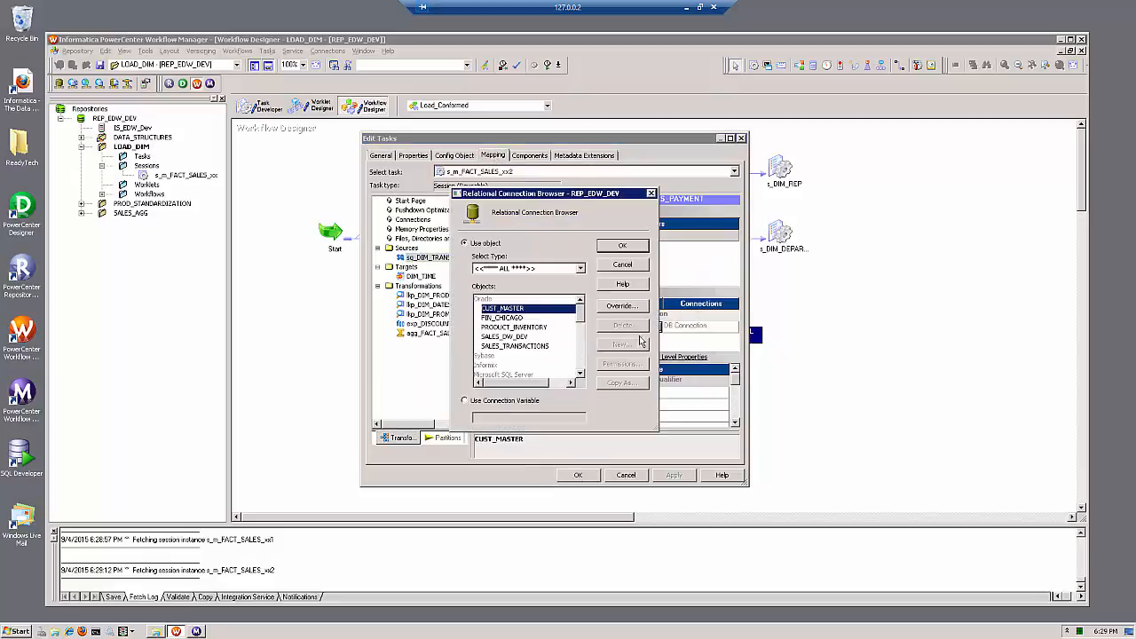
mouse_move(581, 319)
mouse_down()
mouse_move(584, 351)
mouse_move(584, 327)
mouse_up()
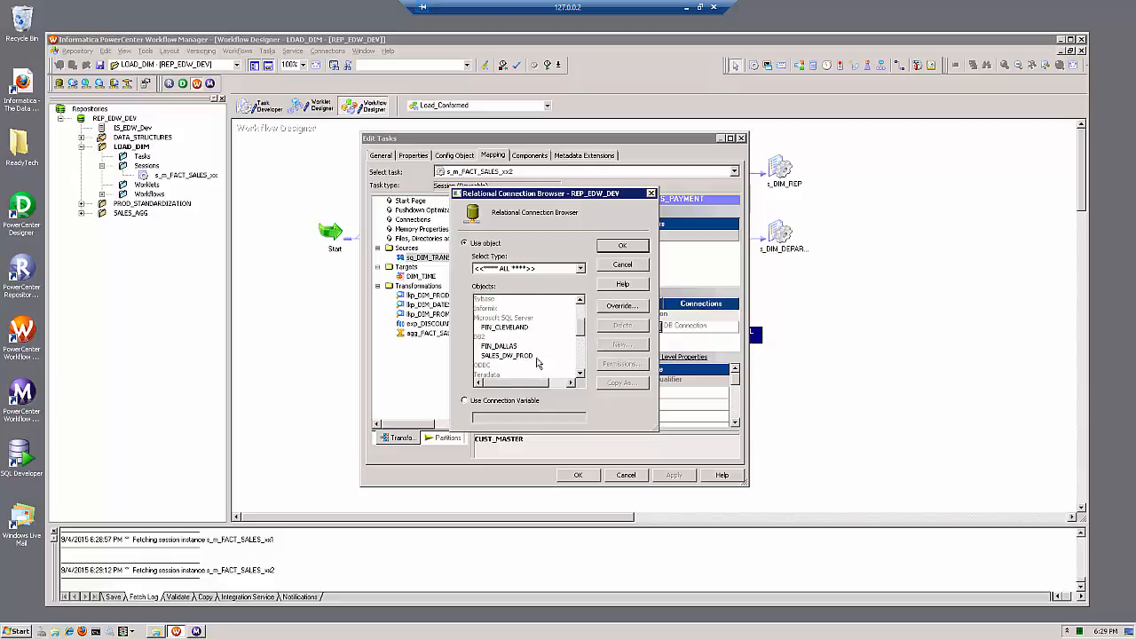
click(513, 327)
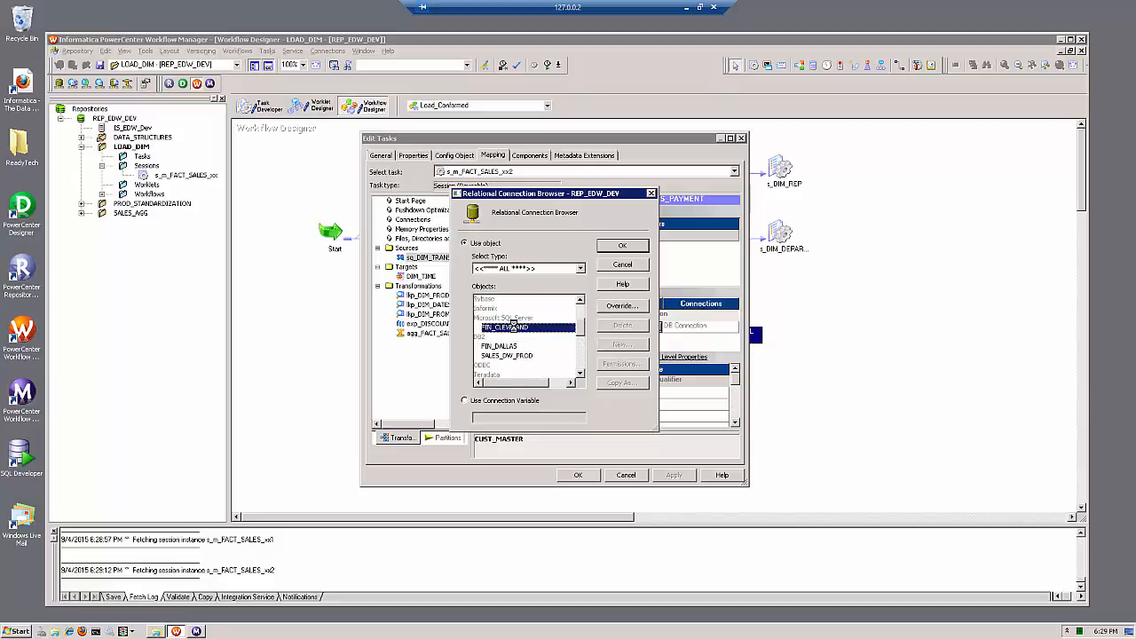
click(623, 247)
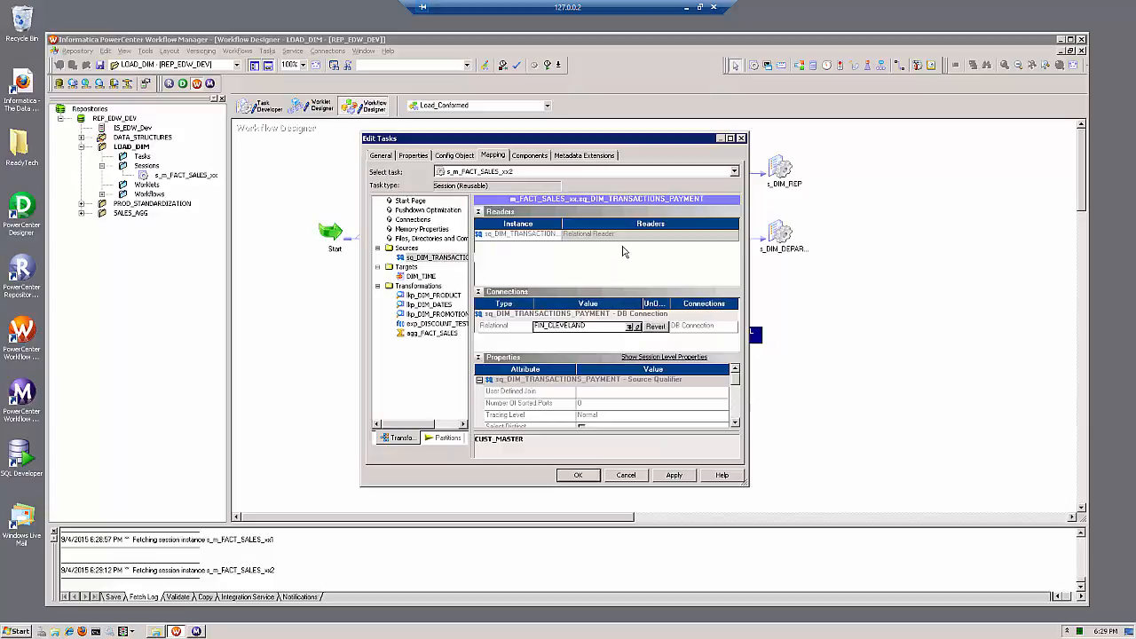
click(575, 476)
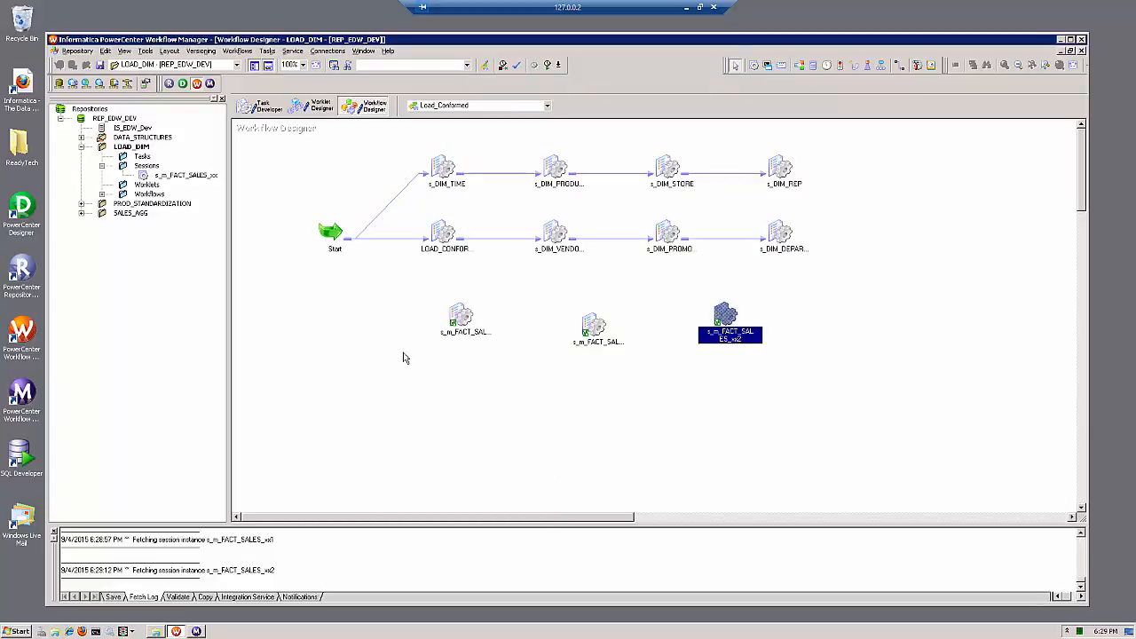
- In the Task Developer, set the reusable session's Maximum Percentage of Total Memory Allowed For Auto Memory Attributes to 20
click(260, 107)
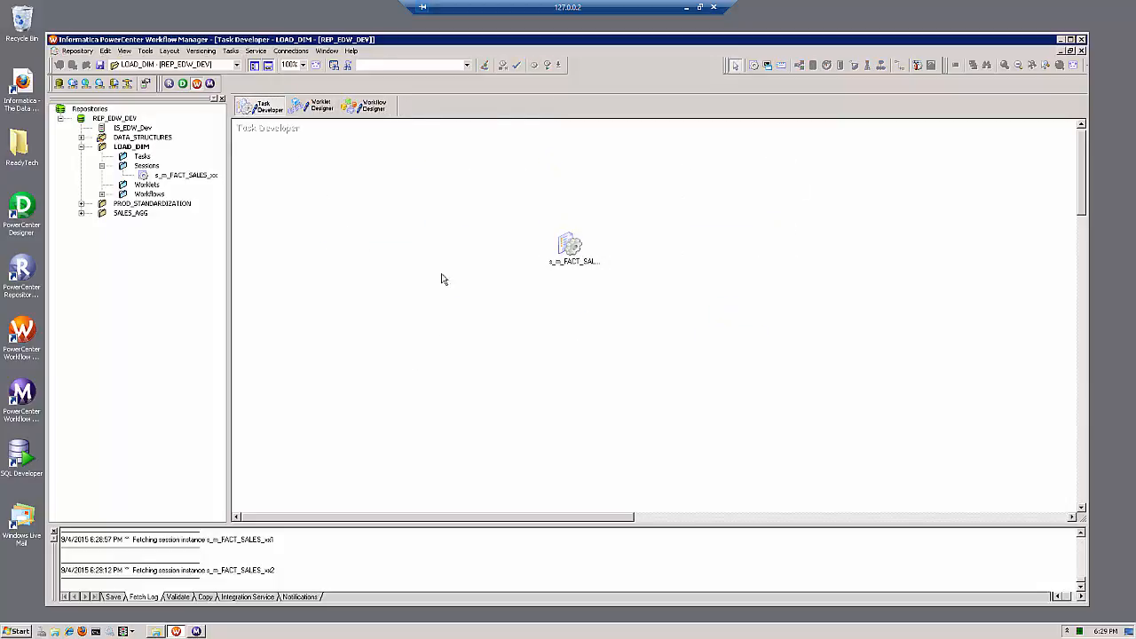
double_click(569, 247)
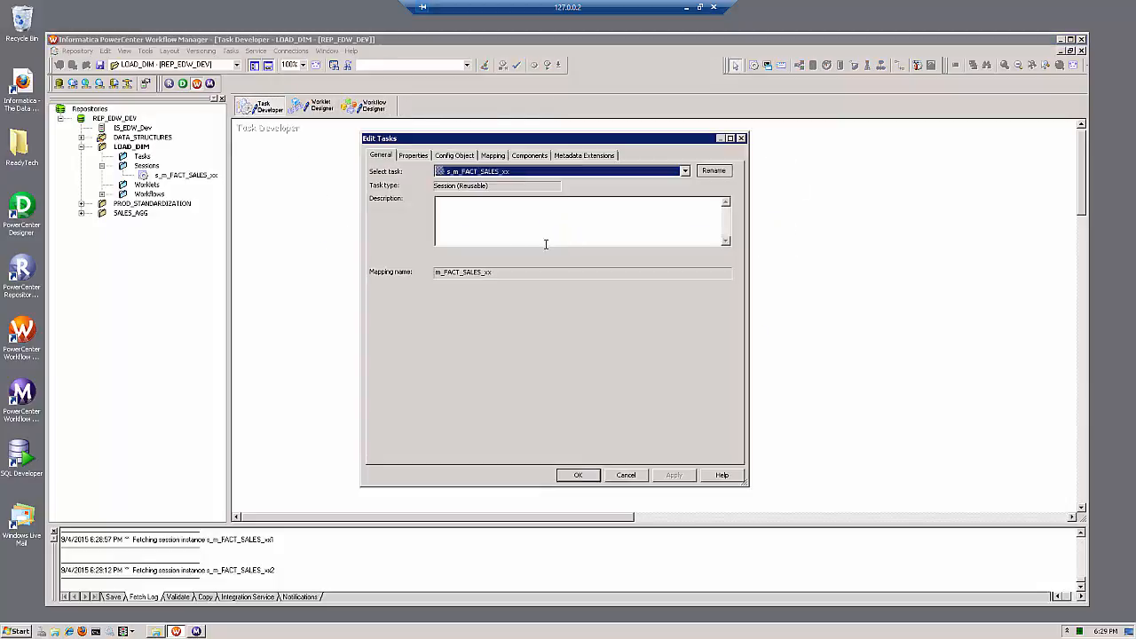
click(413, 156)
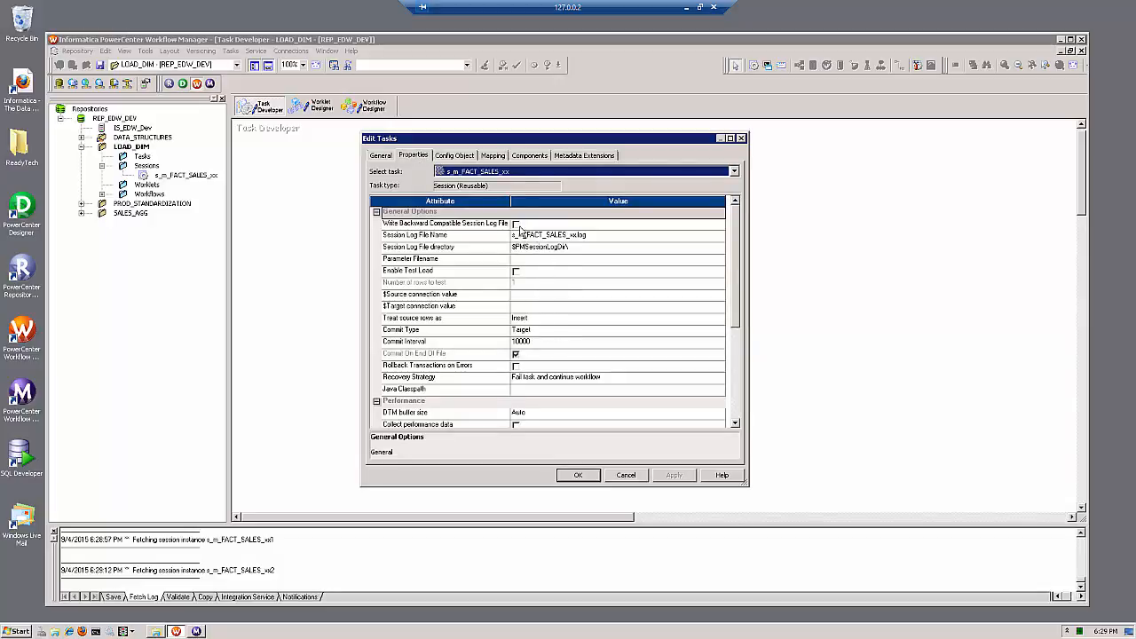
click(454, 155)
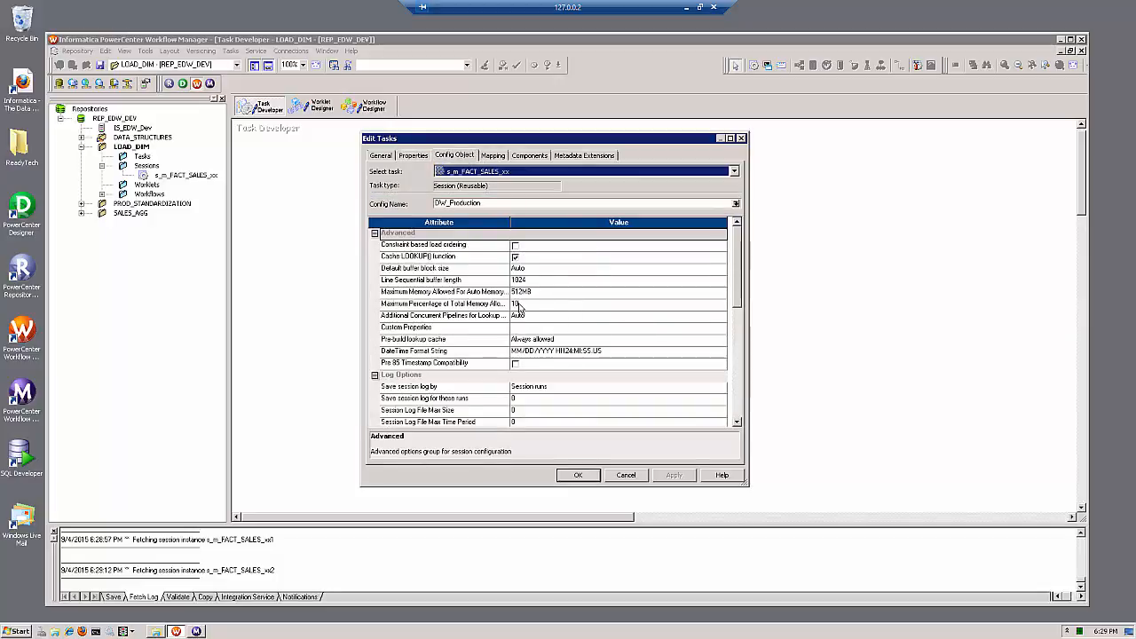
click(524, 304)
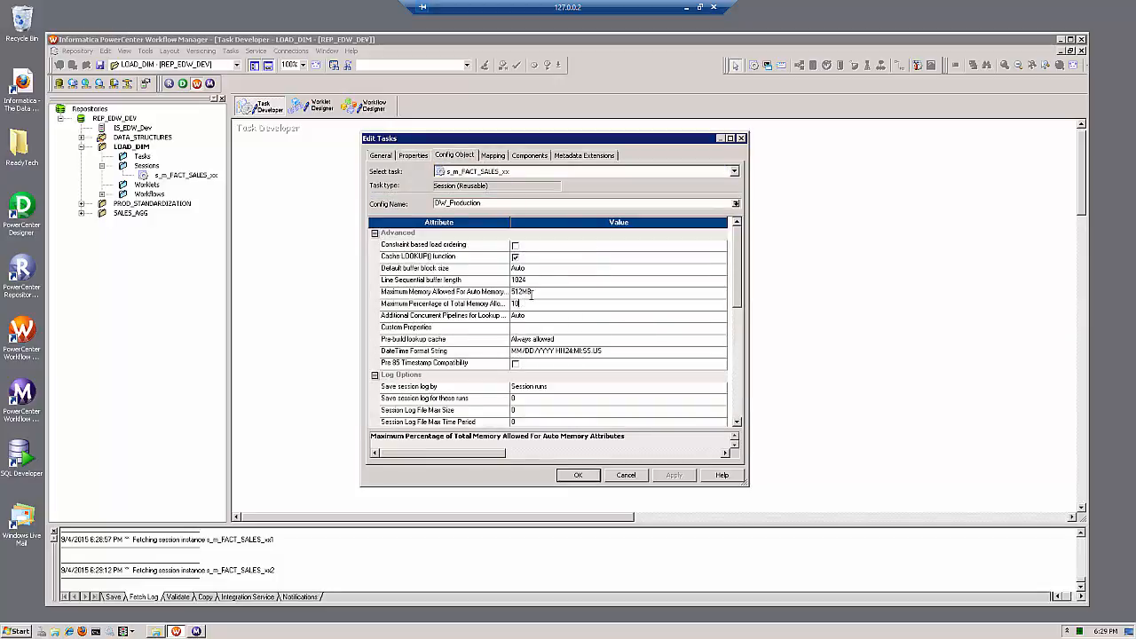
key(BackSpace)
text(20)
click(577, 475)
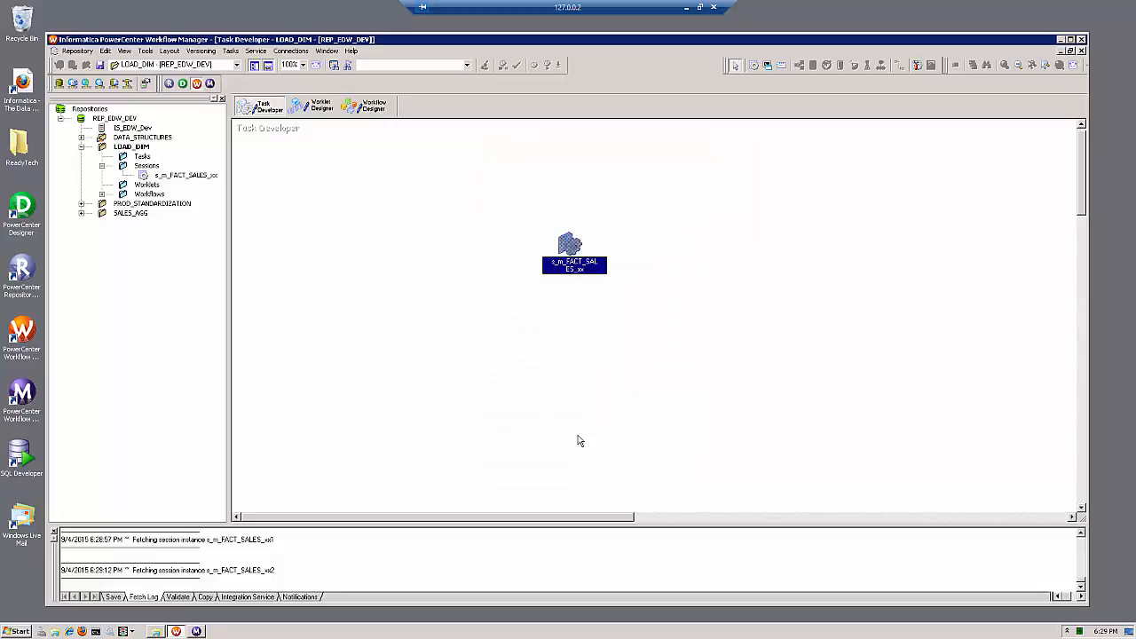
- Save the reusable session change and check the config object settings of the s_m_FACT_SALES_xx instance in the Load_Conformed workflow
key(ctrl+s)
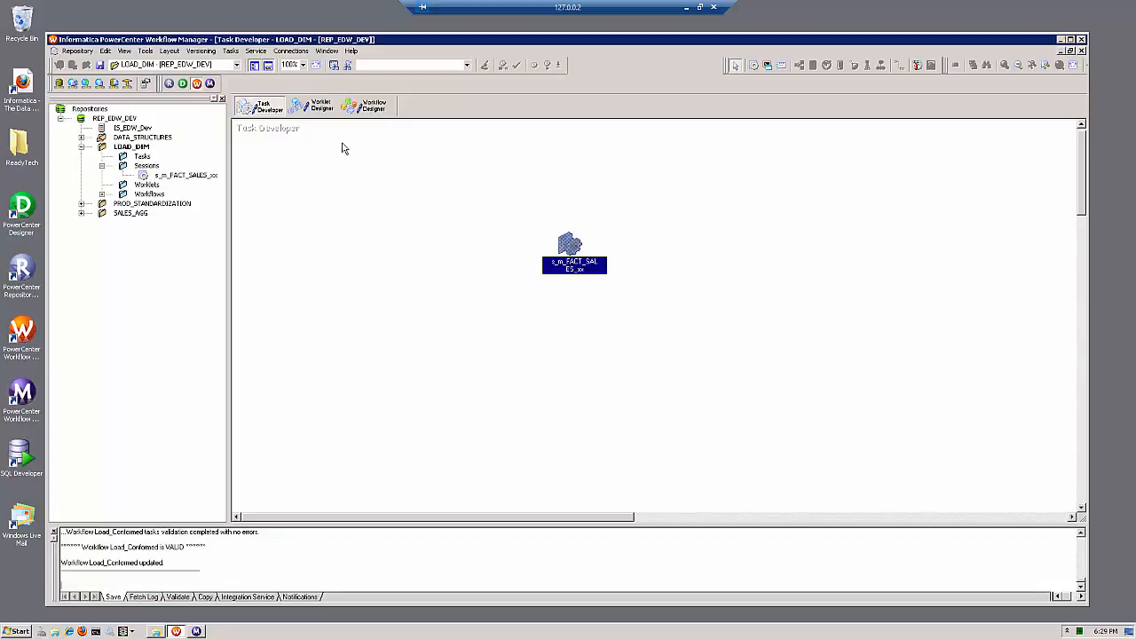
click(363, 105)
click(464, 318)
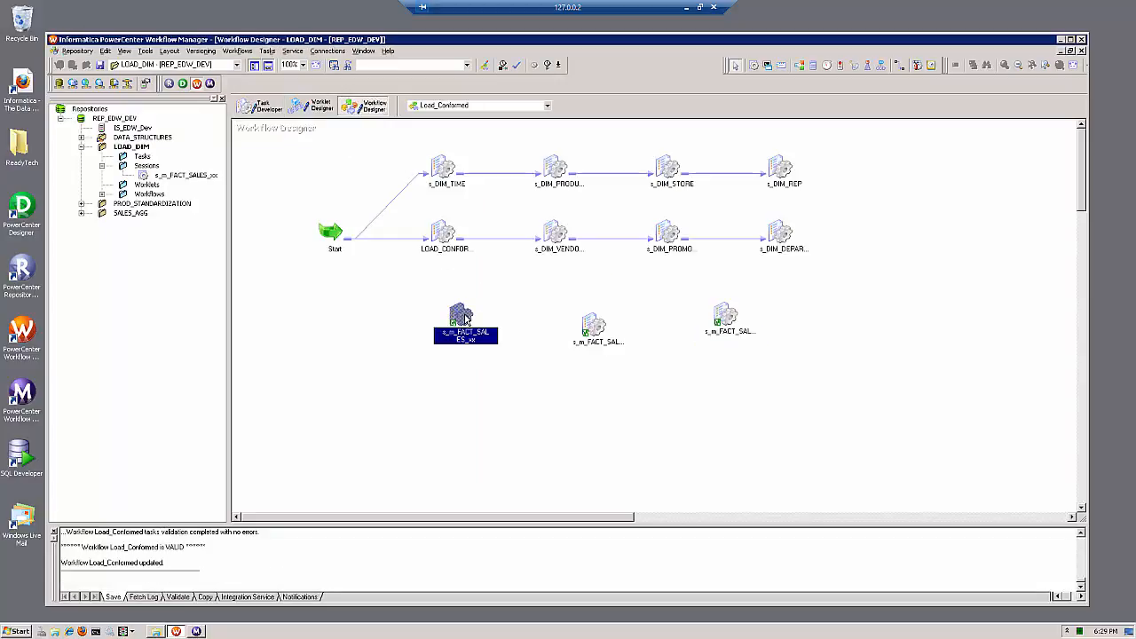
double_click(464, 317)
click(454, 155)
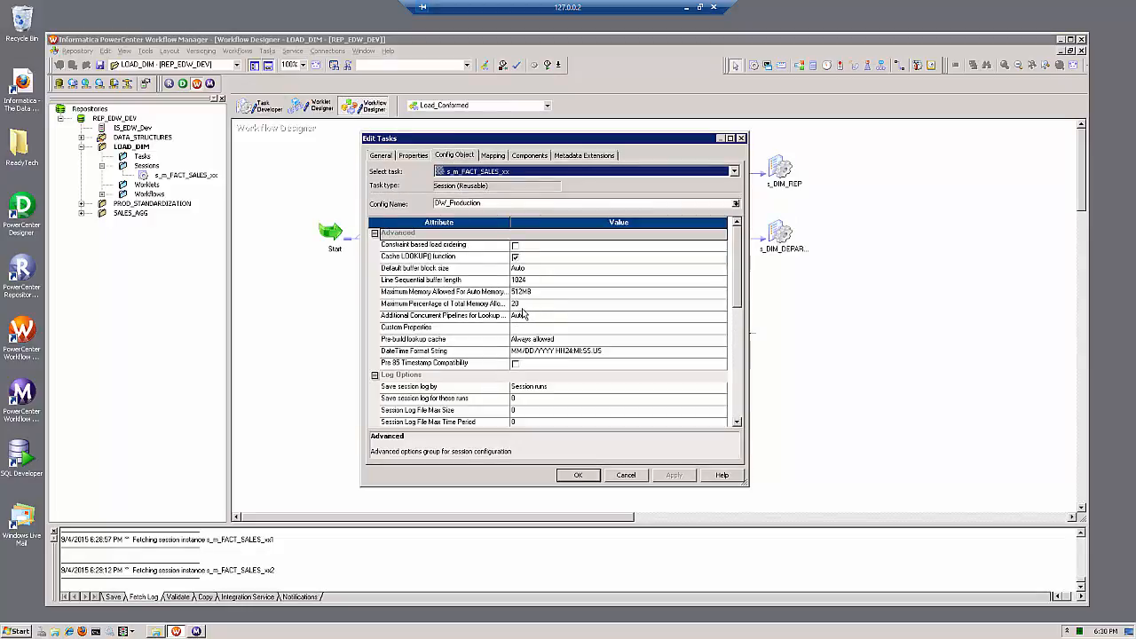
key(Escape)
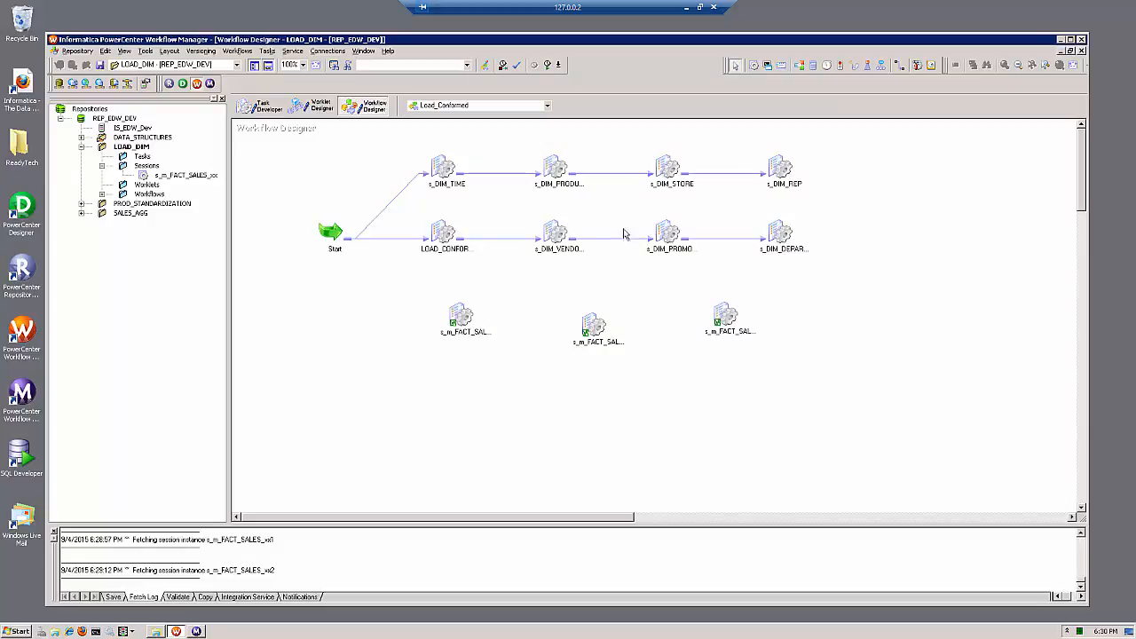
- Convert the s_DIM_PRODUCT session in the Load_Conformed workflow into a reusable task, accepting the irreversible conversion
double_click(555, 169)
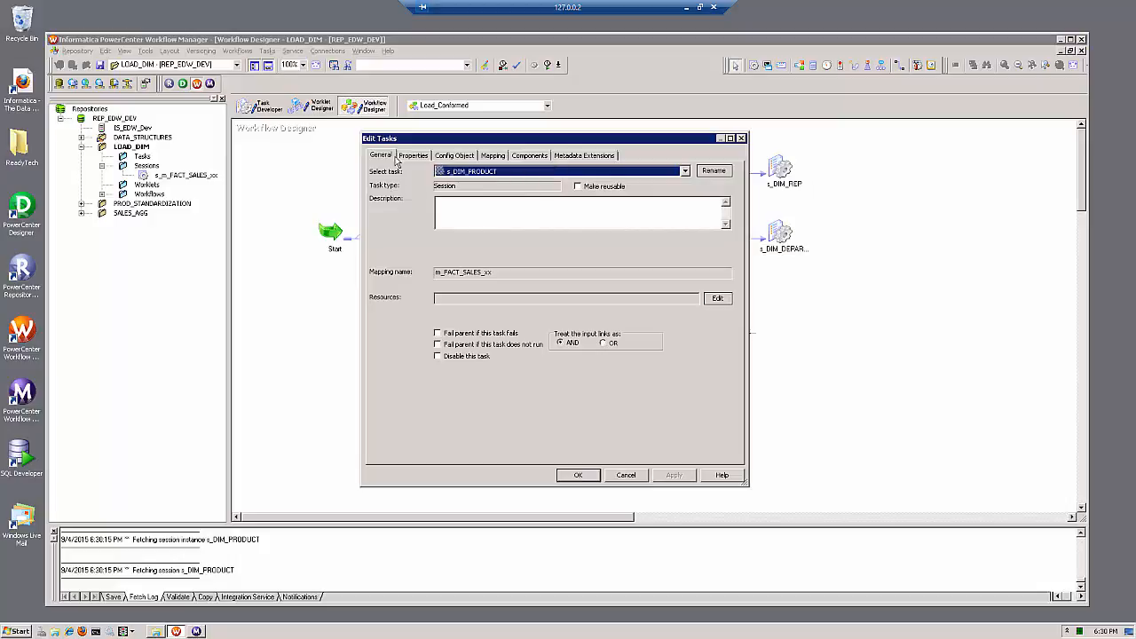
click(579, 187)
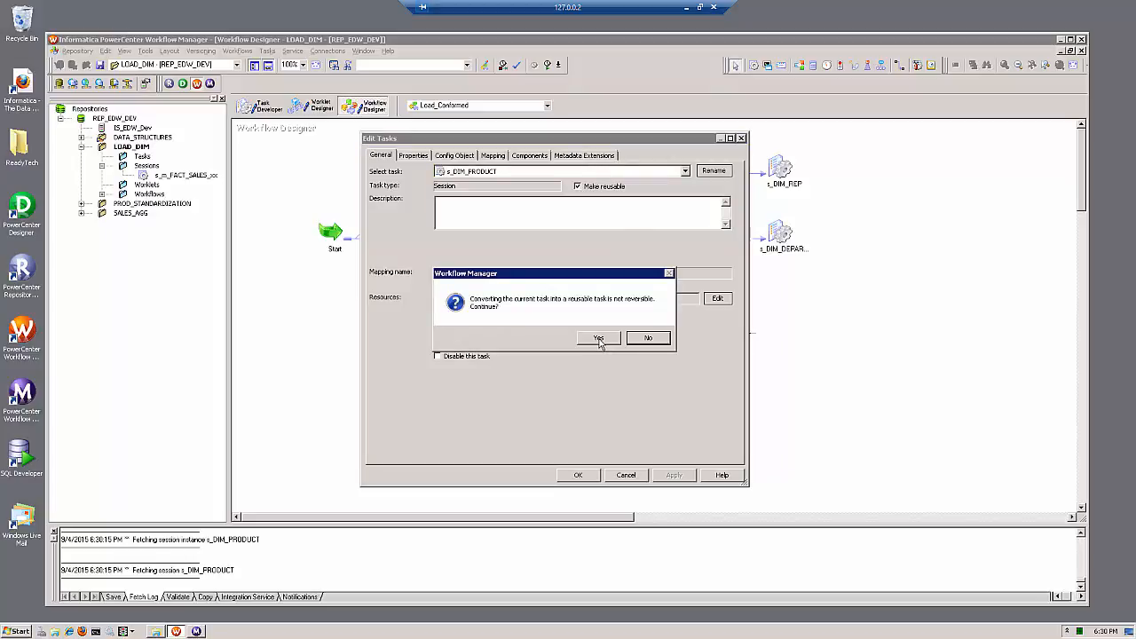
click(599, 339)
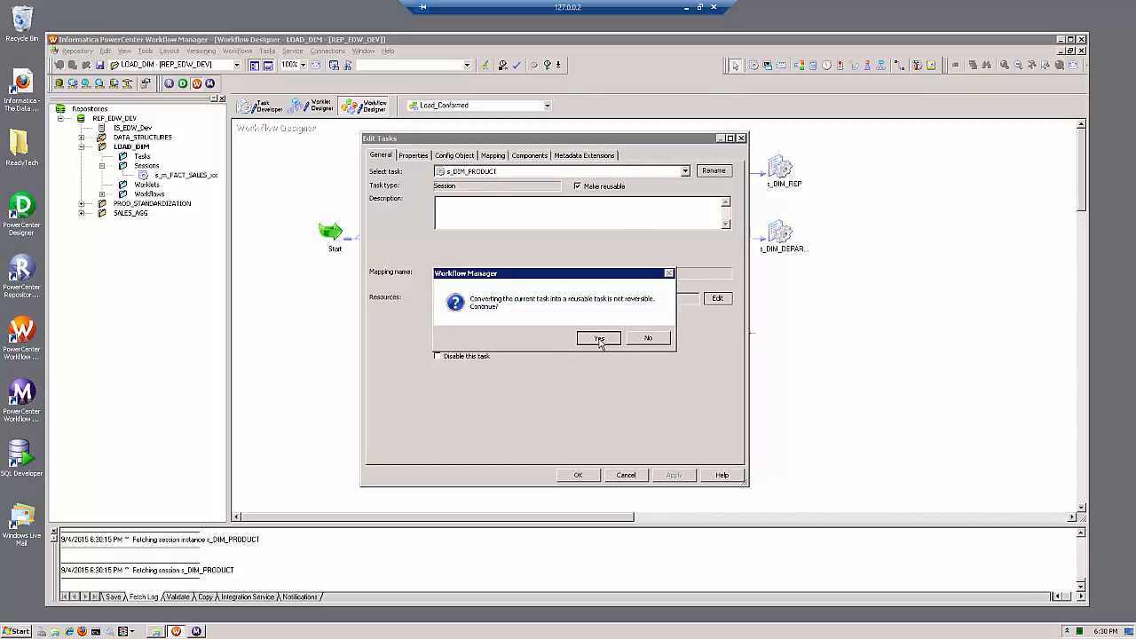
click(577, 476)
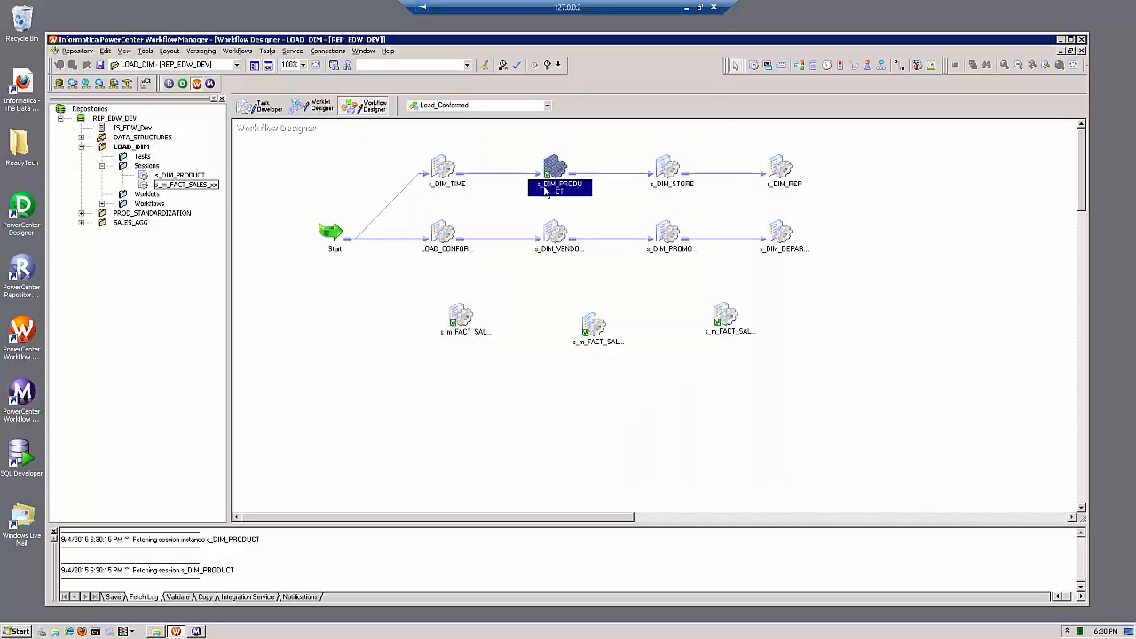
click(543, 186)
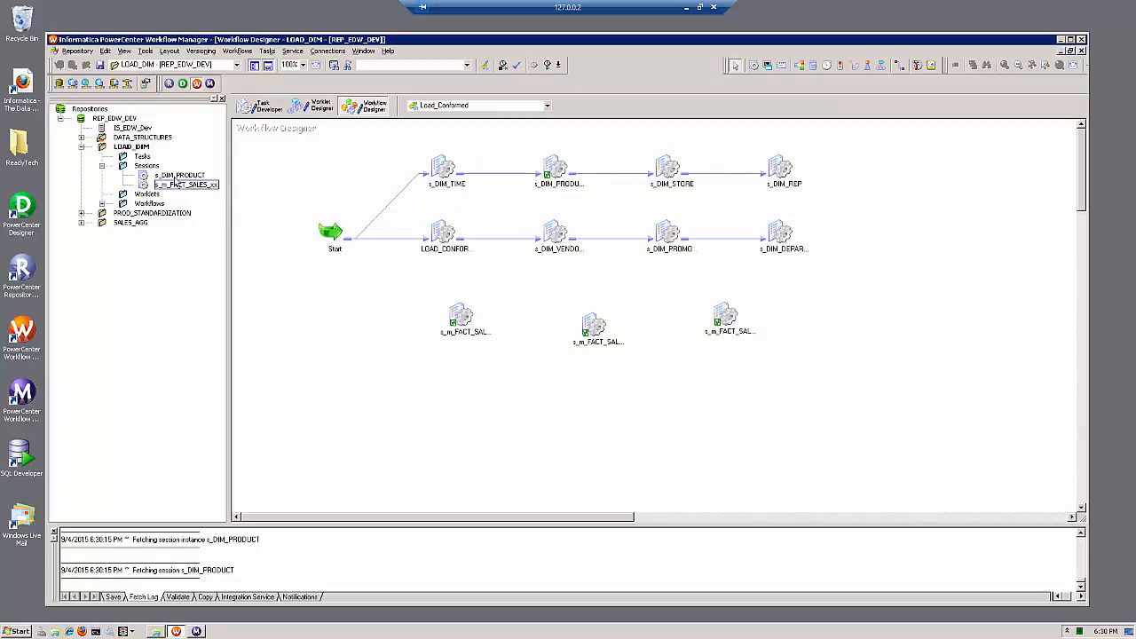
click(178, 177)
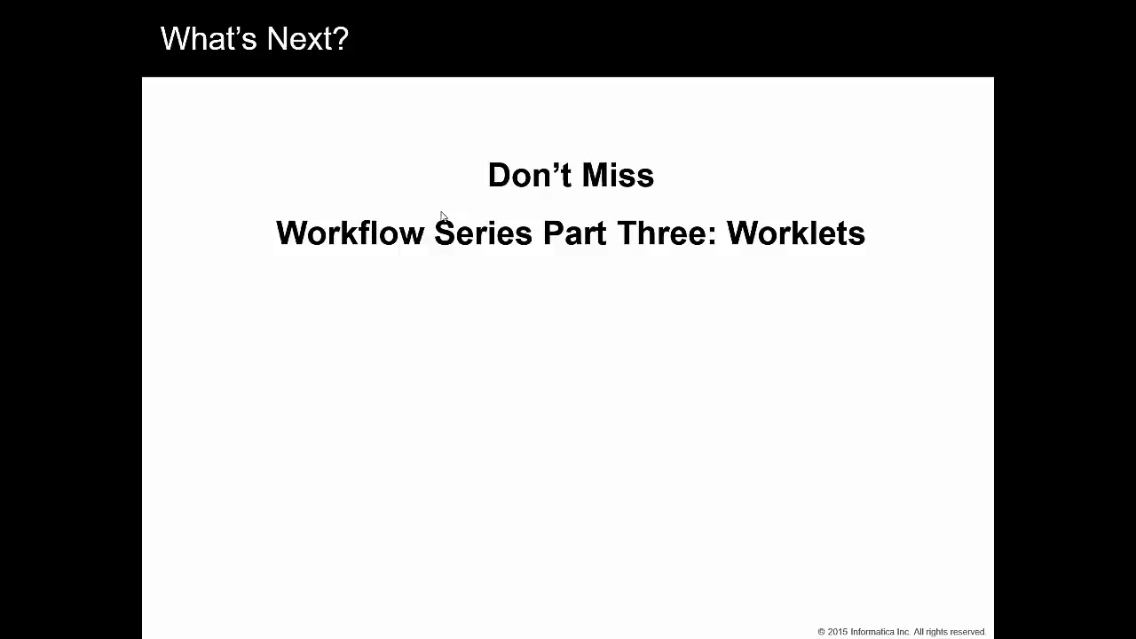
click(442, 213)
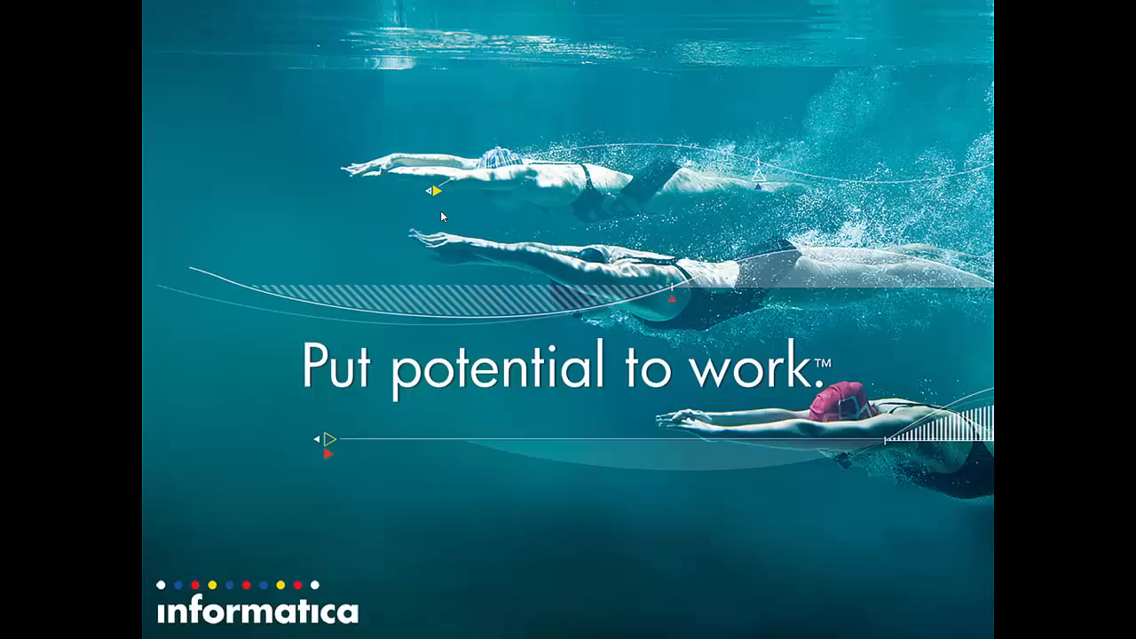